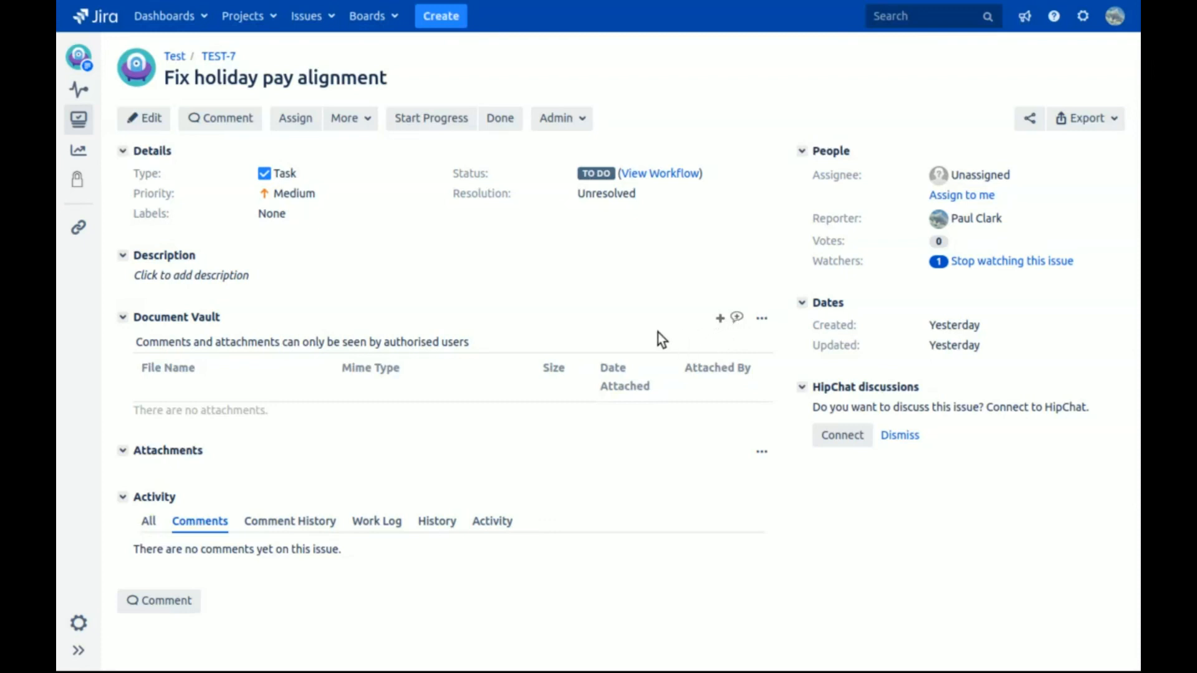
Attach Design1.0.docx to TEST-7's Document Vault with the comment 'Update 26 June'
click(760, 320)
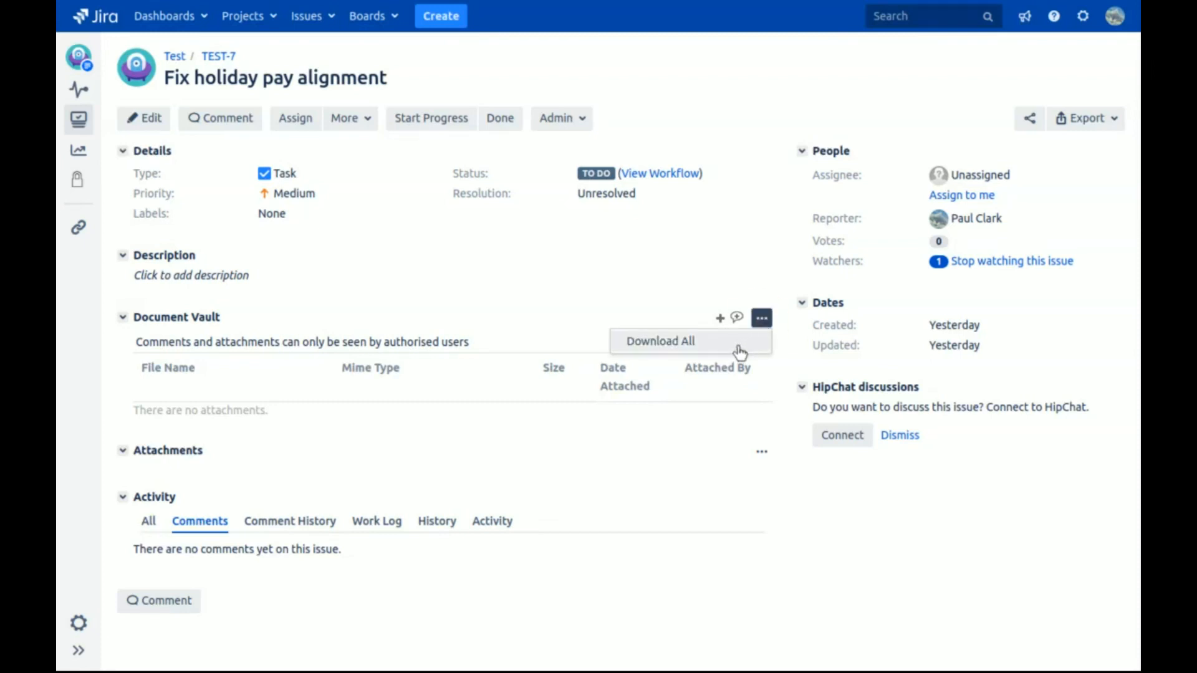
click(616, 285)
click(721, 321)
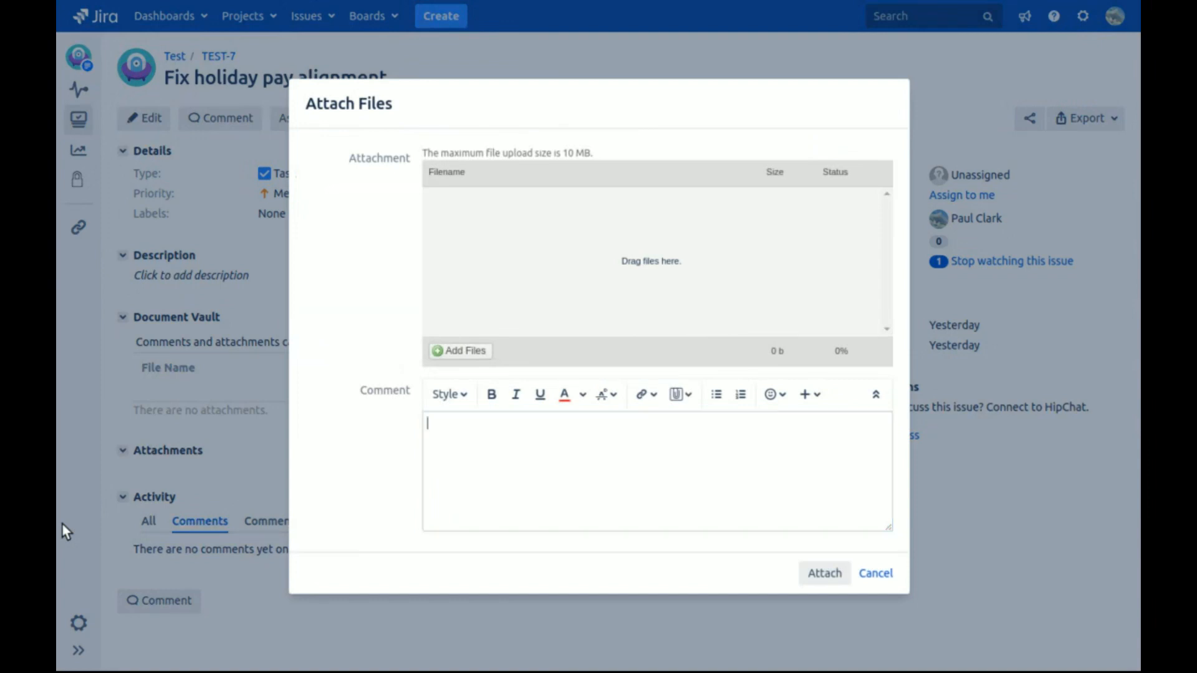
double_click(550, 286)
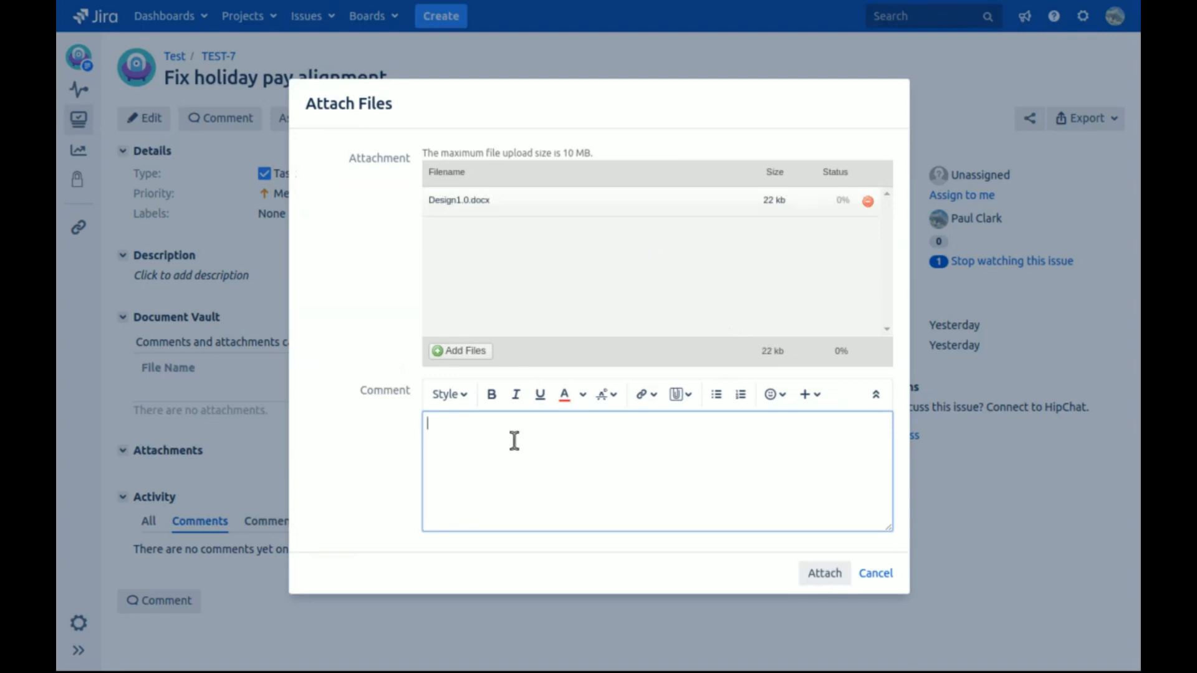
text(Update 26 June)
click(825, 573)
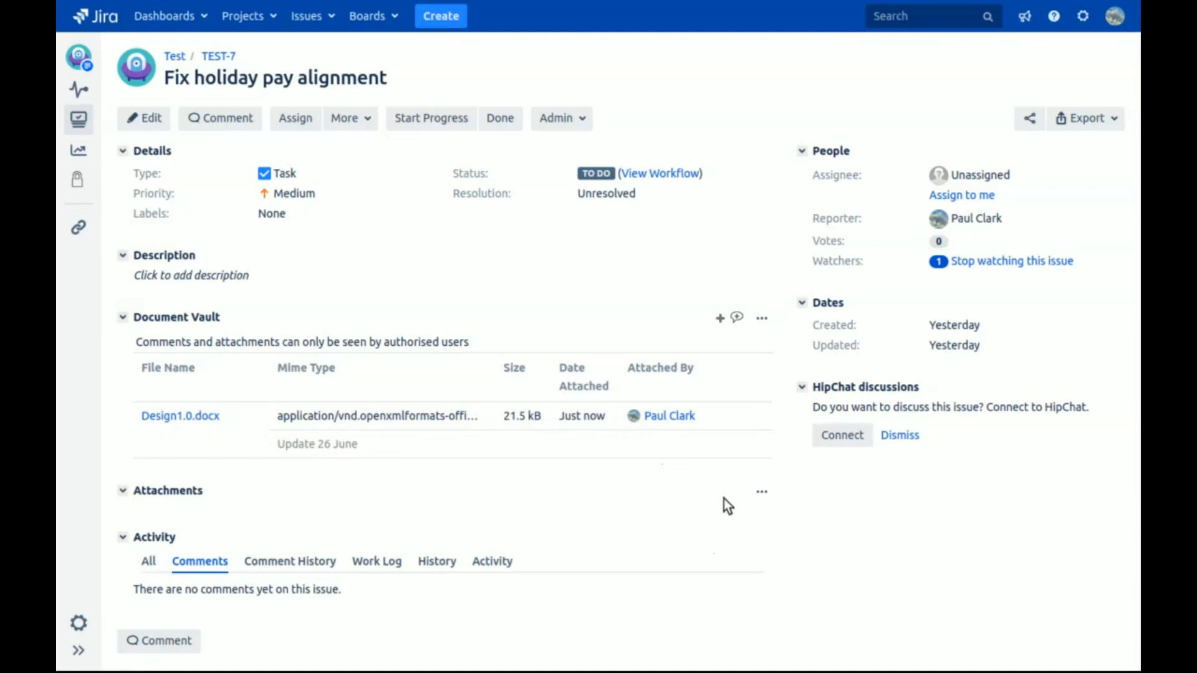
Swap Design1.0.docx for Design2.0.docx and change the comment date from 26 to 28 June
click(716, 417)
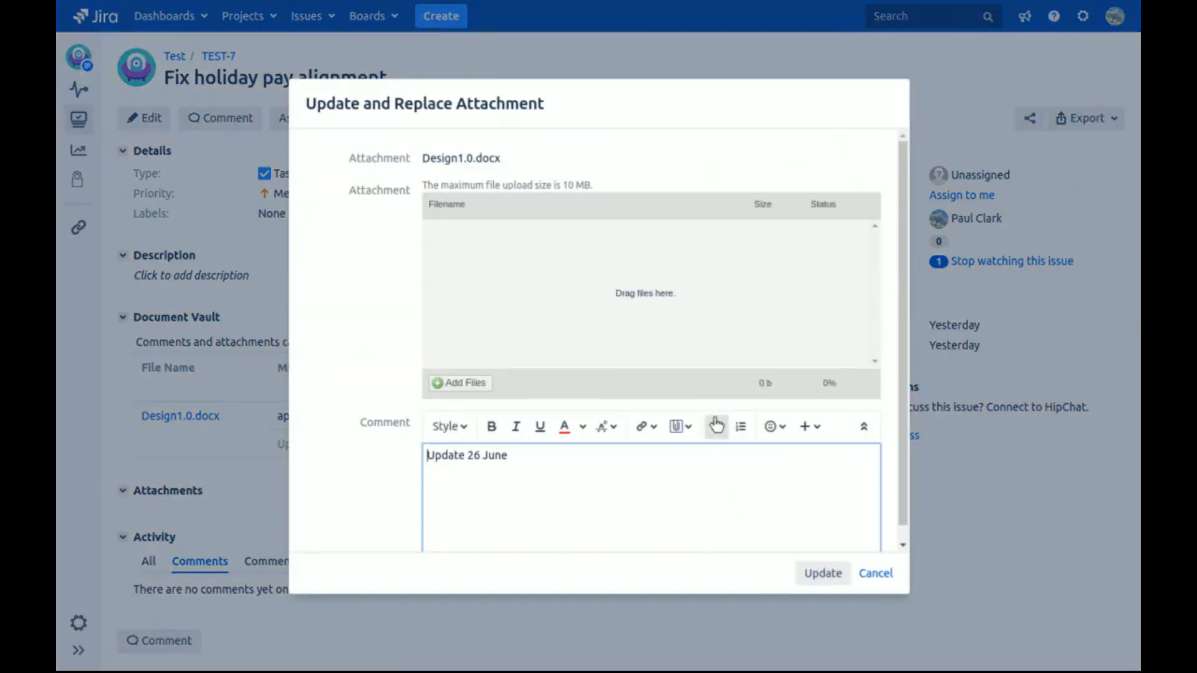
click(87, 671)
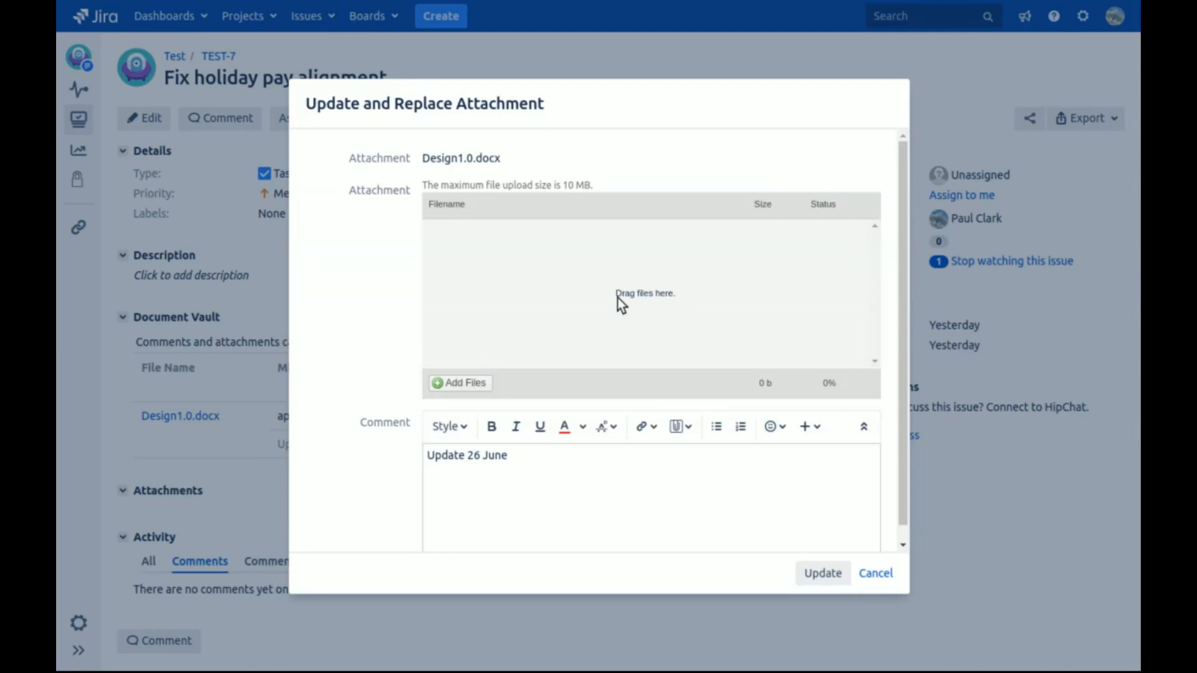
drag(619, 299, 618, 298)
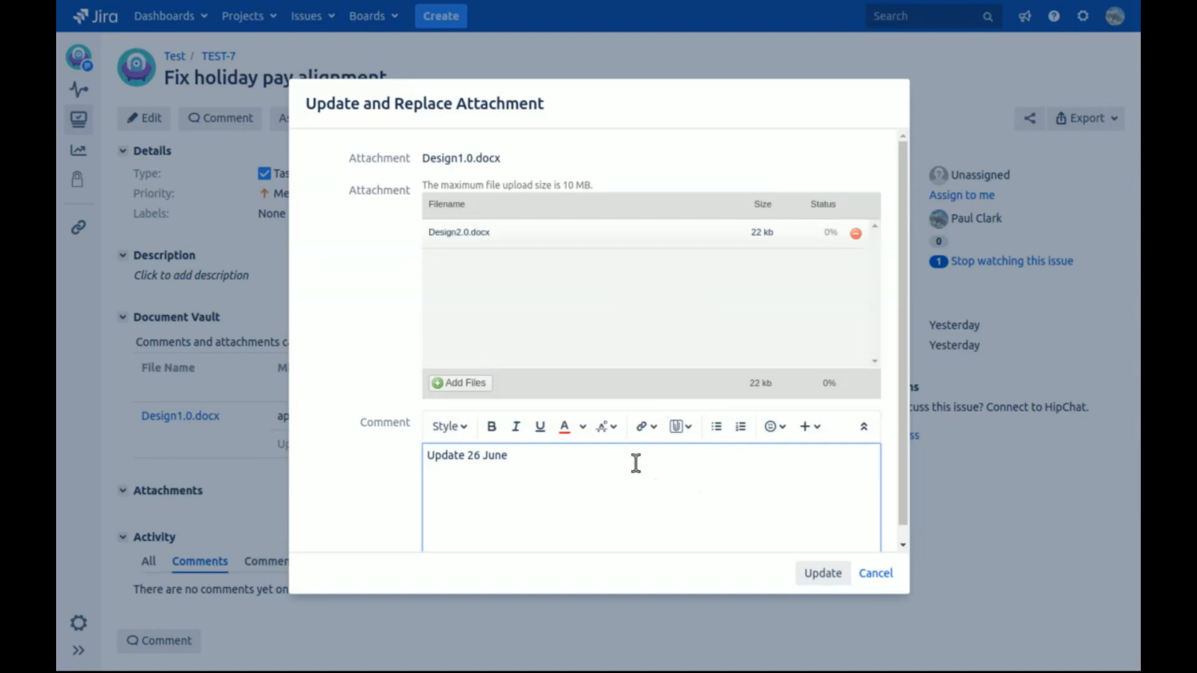
key(BackSpace)
text(8)
click(823, 573)
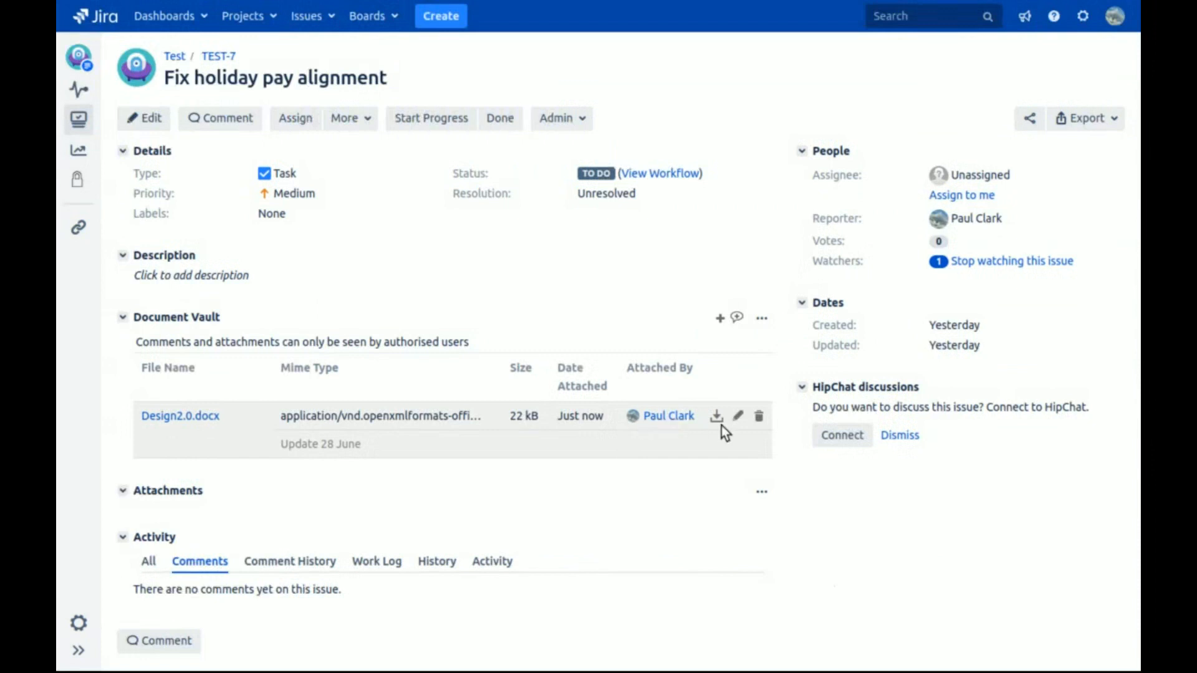
Re-save the Design2.0.docx comment, then post a separate vault comment recording the customer's ID
click(737, 418)
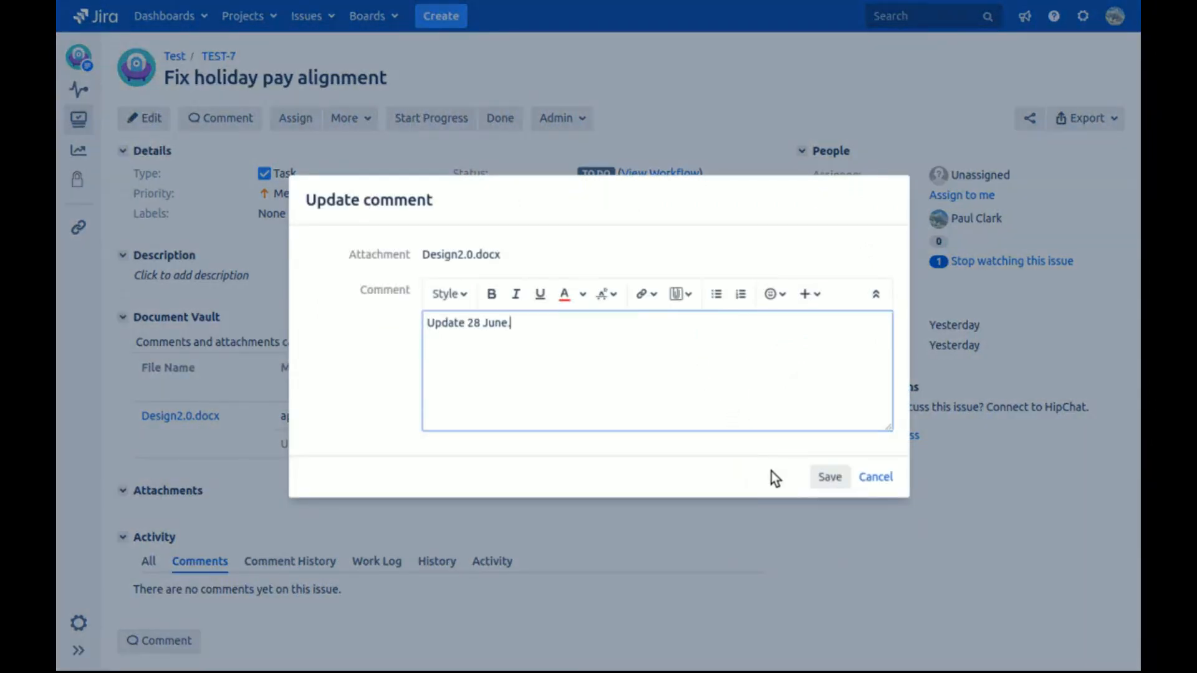
click(823, 479)
mouse_move(762, 421)
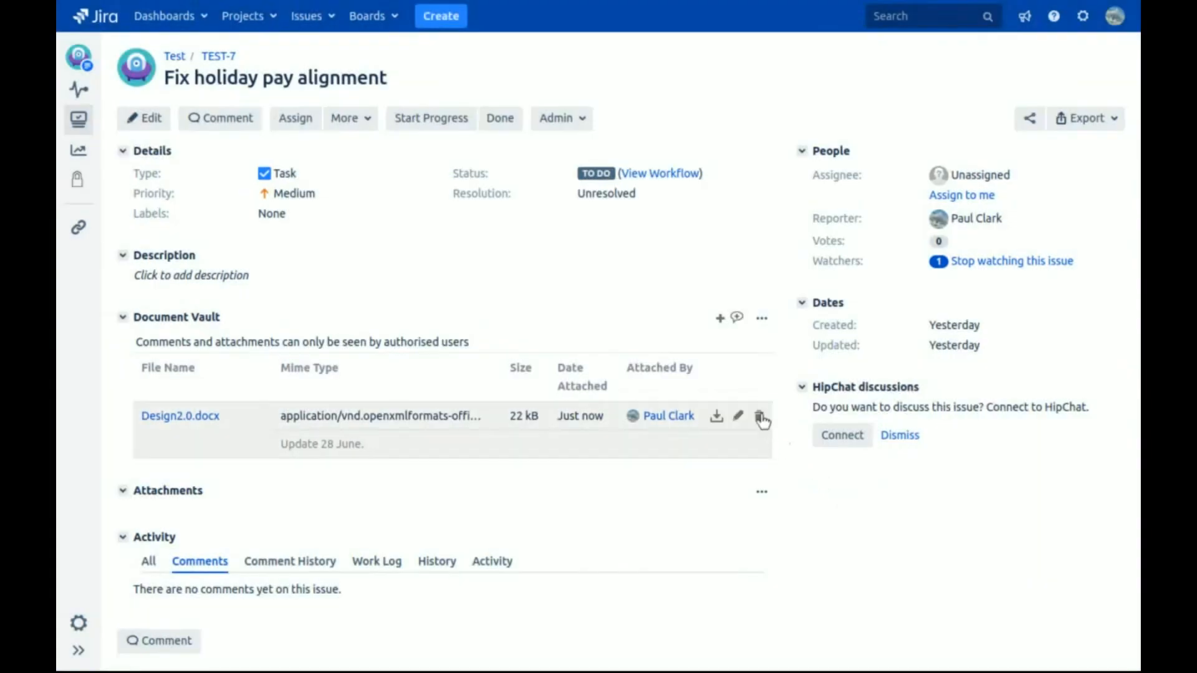
click(738, 319)
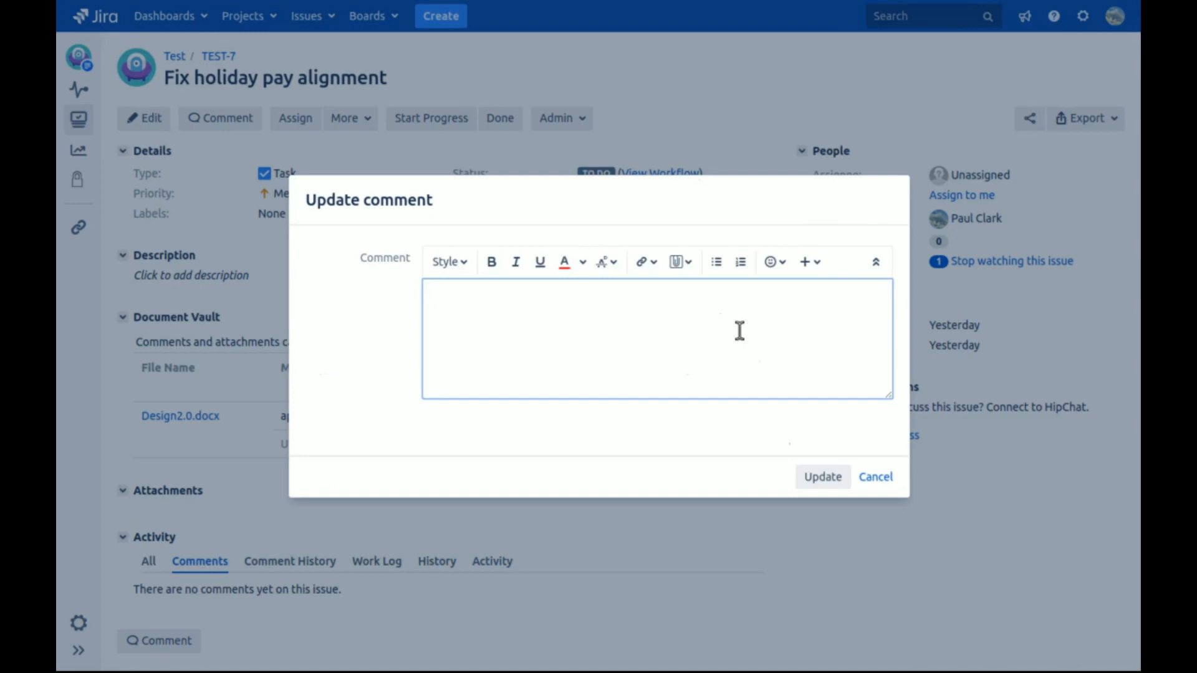
text(Customers lD = 384312)
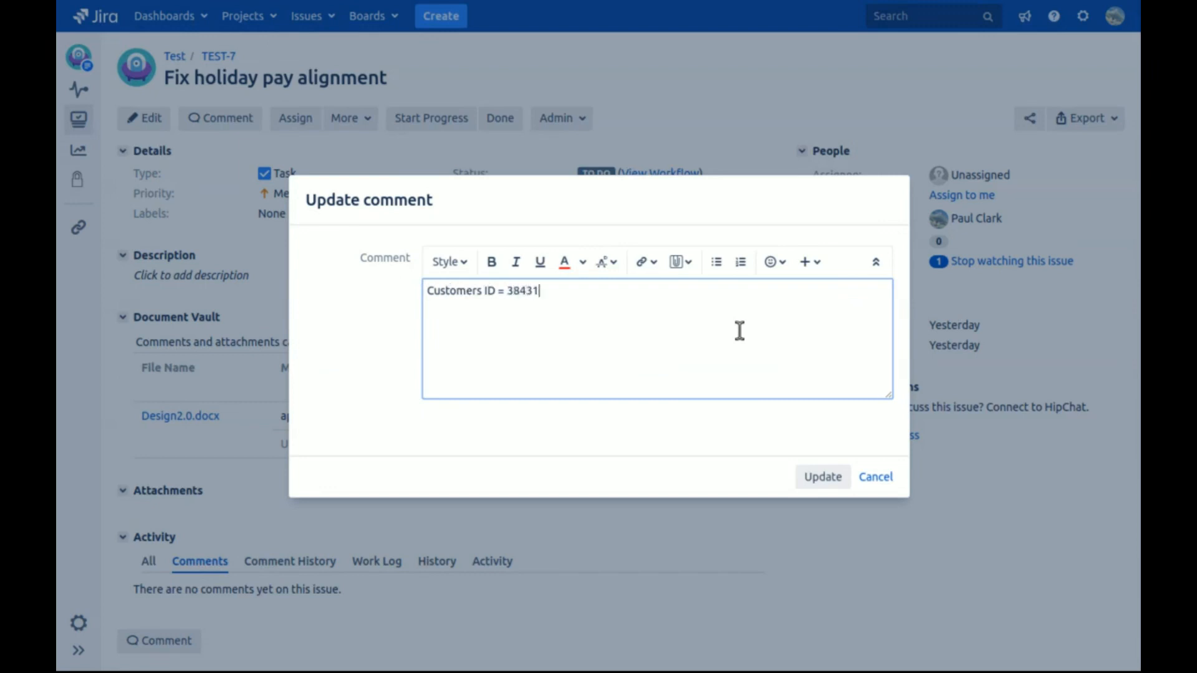
click(824, 478)
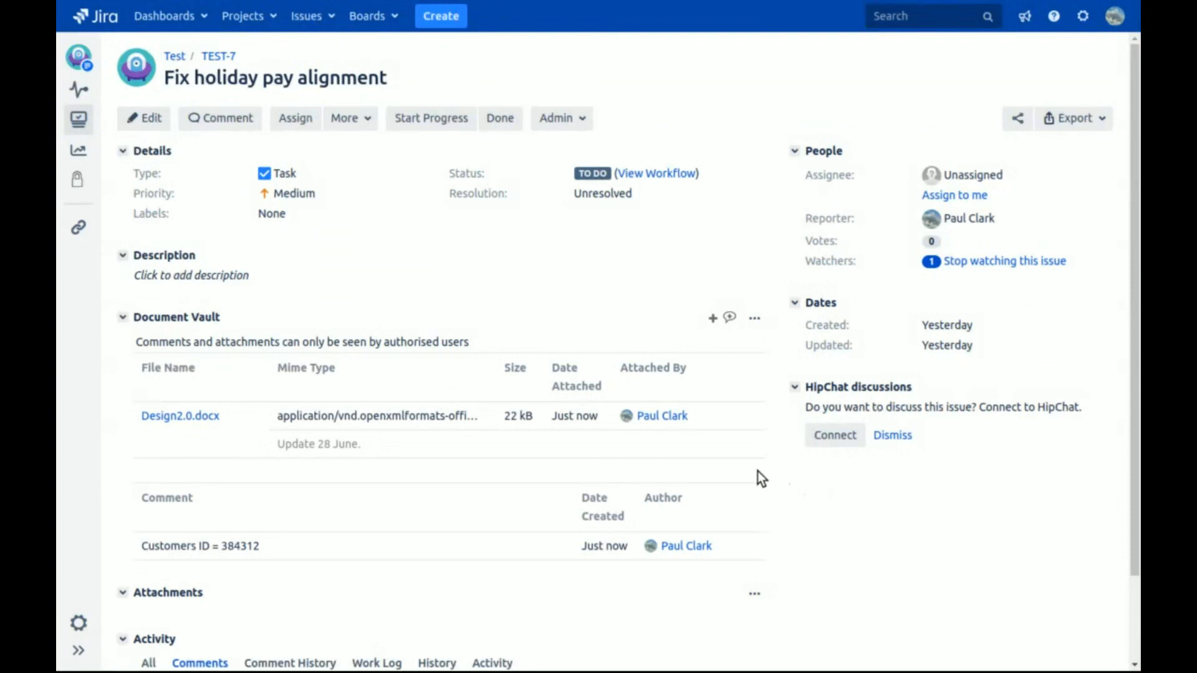
Scroll down the TEST-7 issue and back up
scroll(755, 472, down, 1)
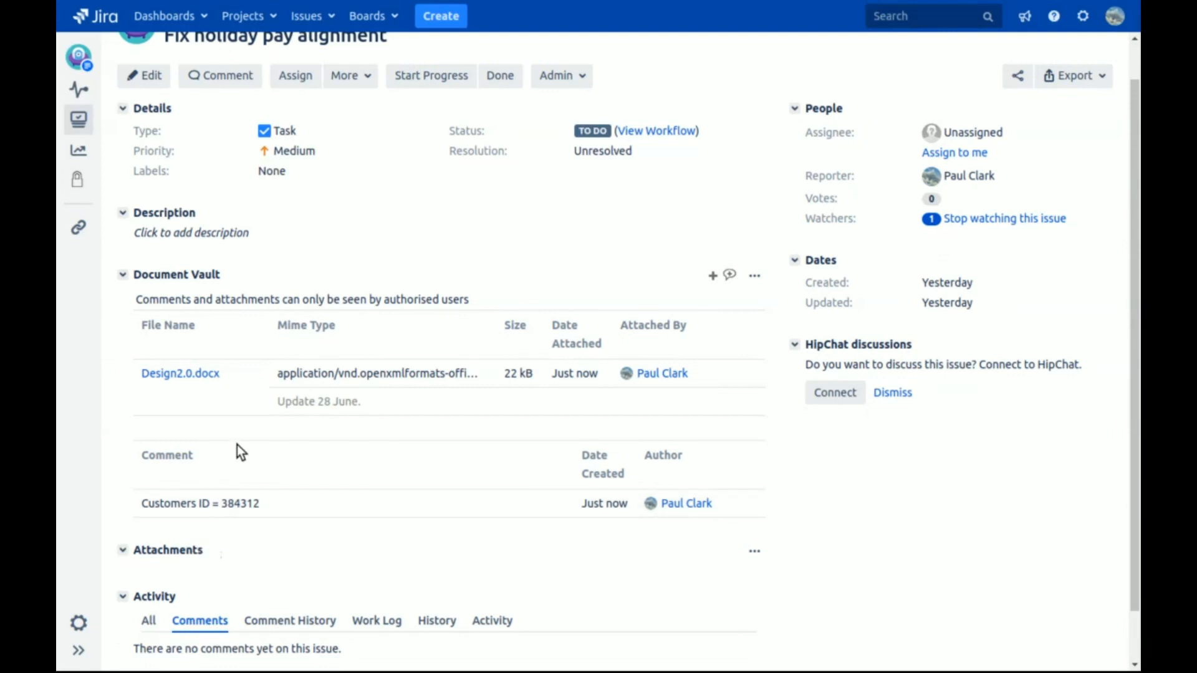
scroll(301, 433, up, 1)
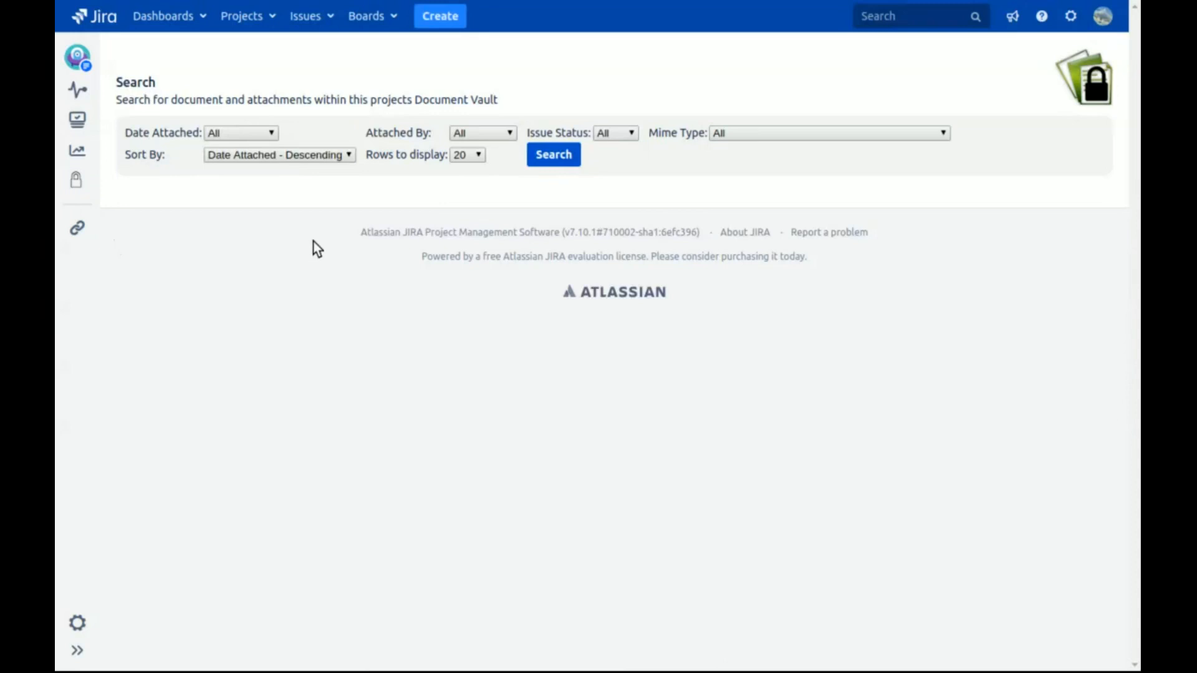
Run the Document Vault search to list all the project's vault documents
click(541, 162)
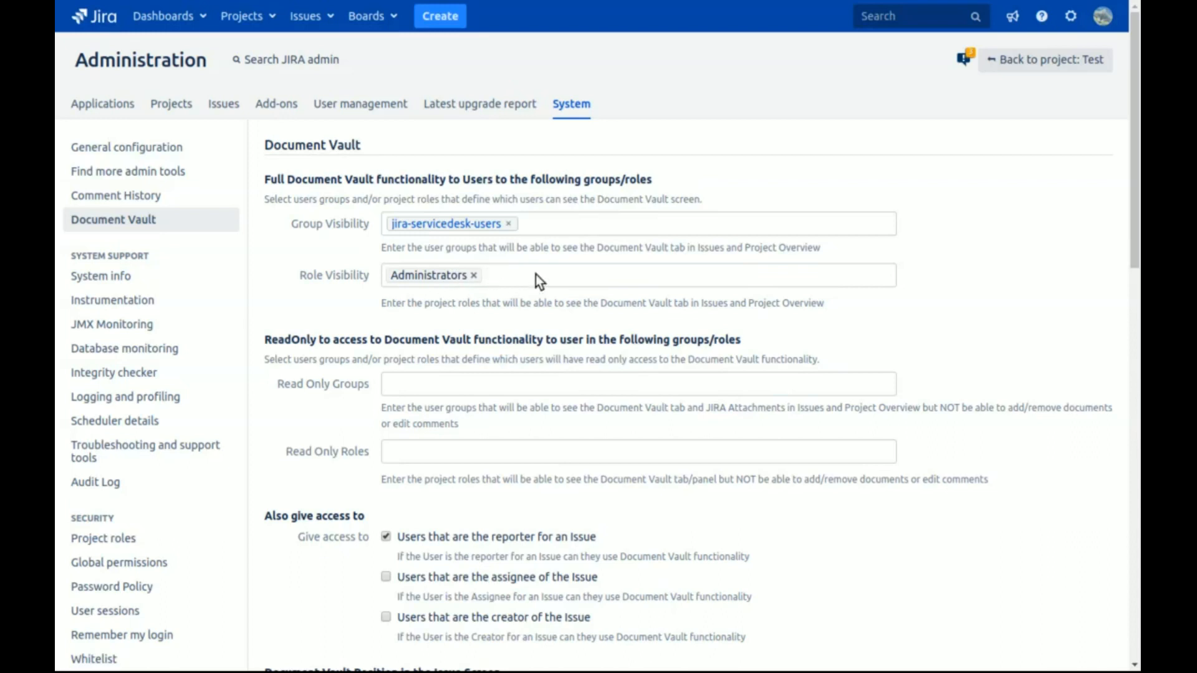
scroll(536, 275, down, 1)
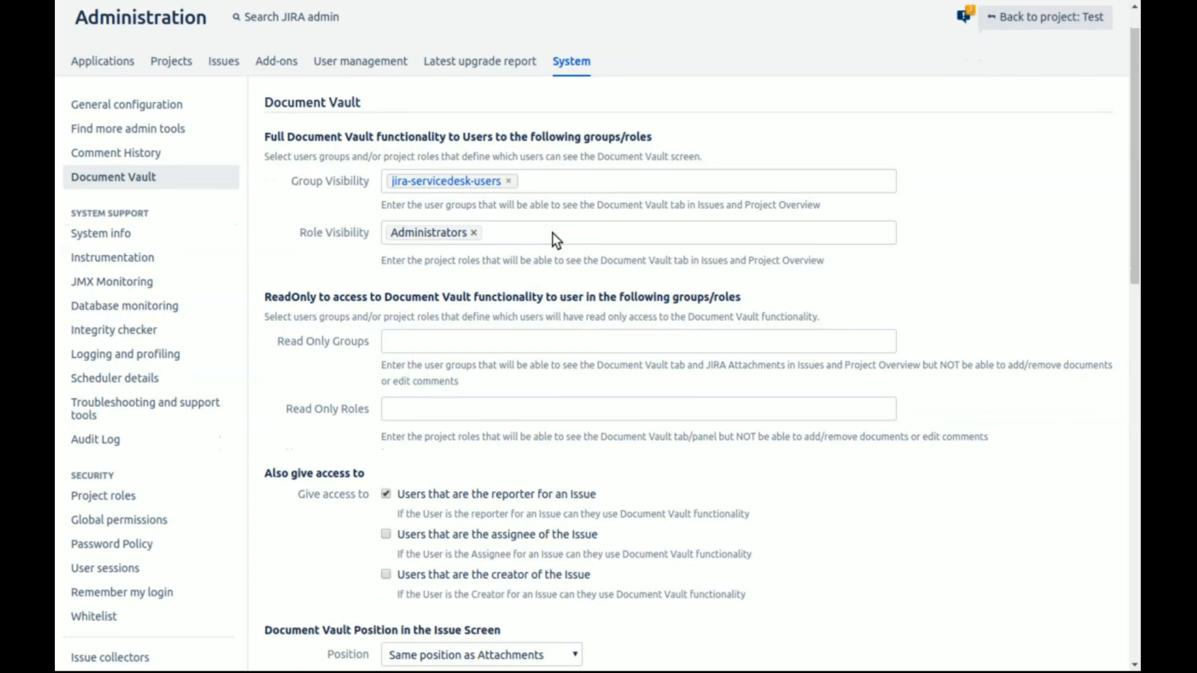
scroll(554, 238, down, 2)
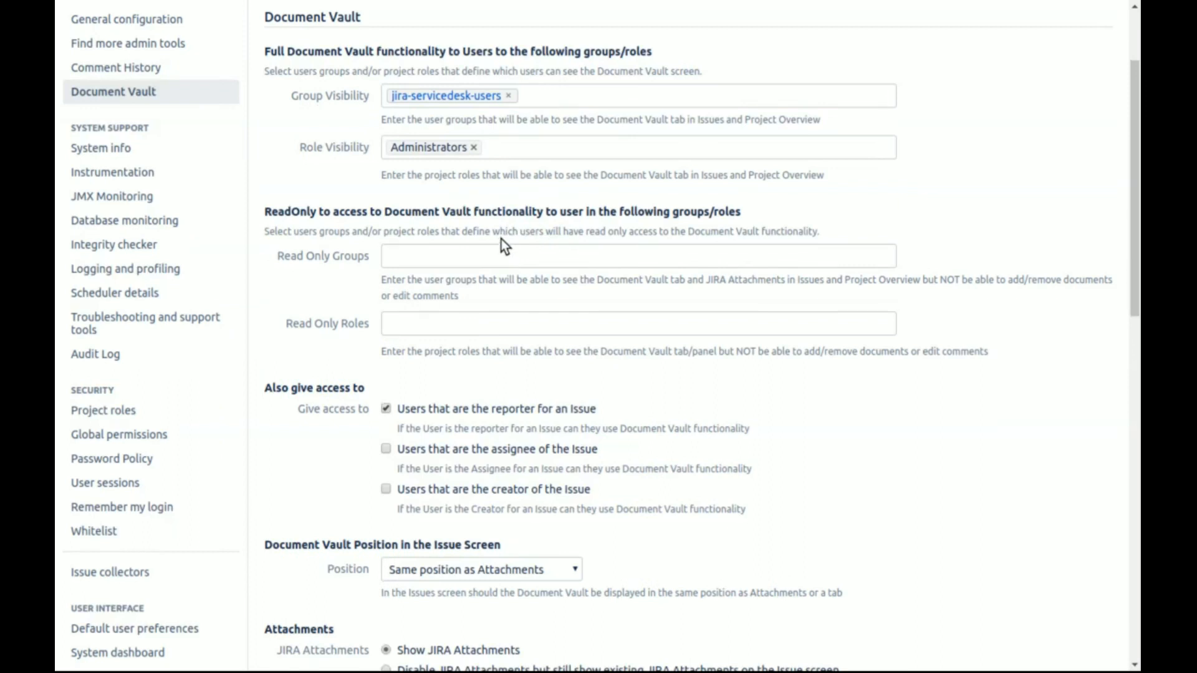
scroll(606, 372, down, 3)
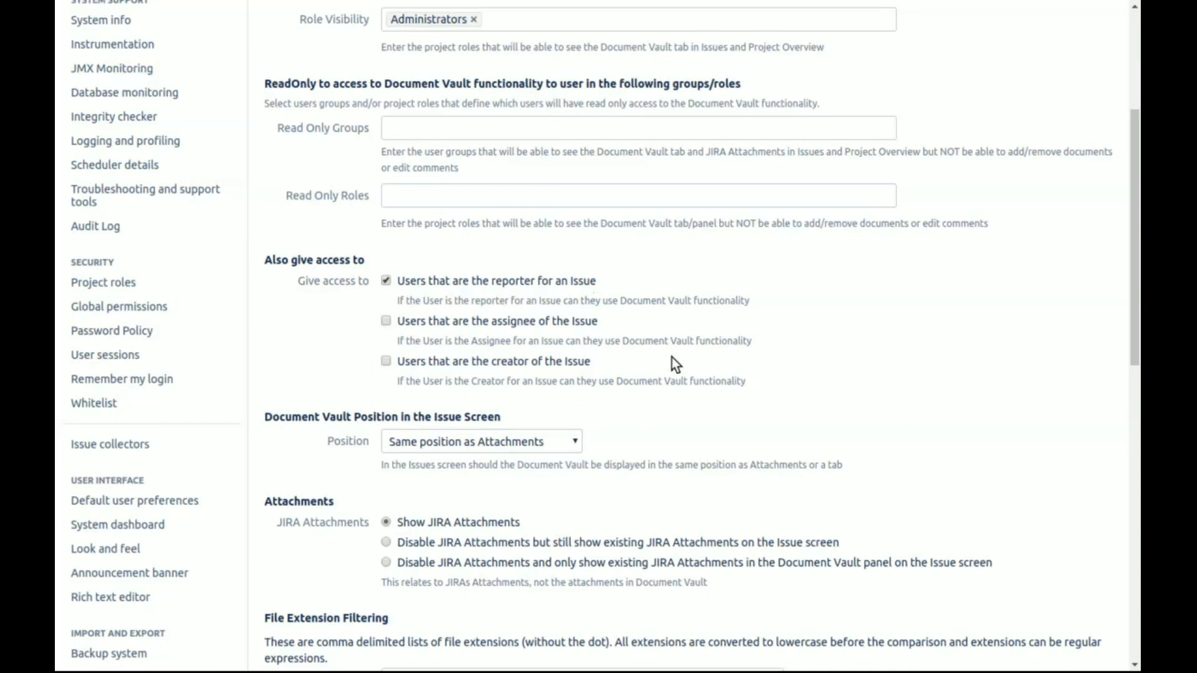
scroll(671, 358, down, 2)
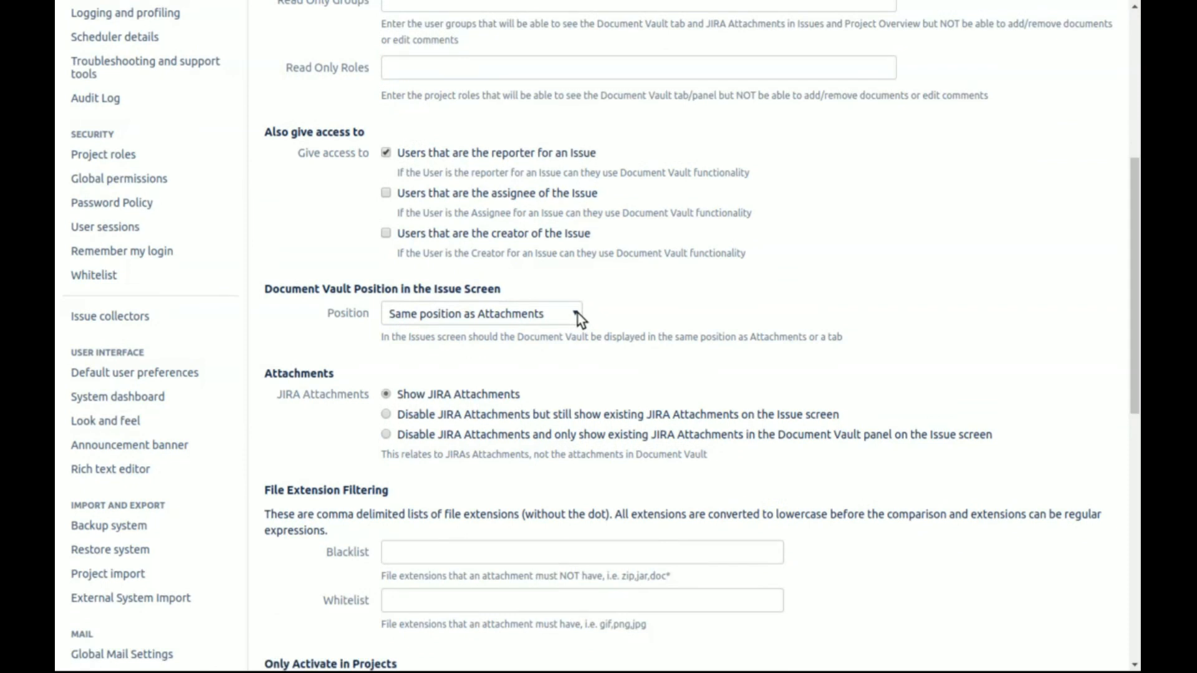
click(578, 314)
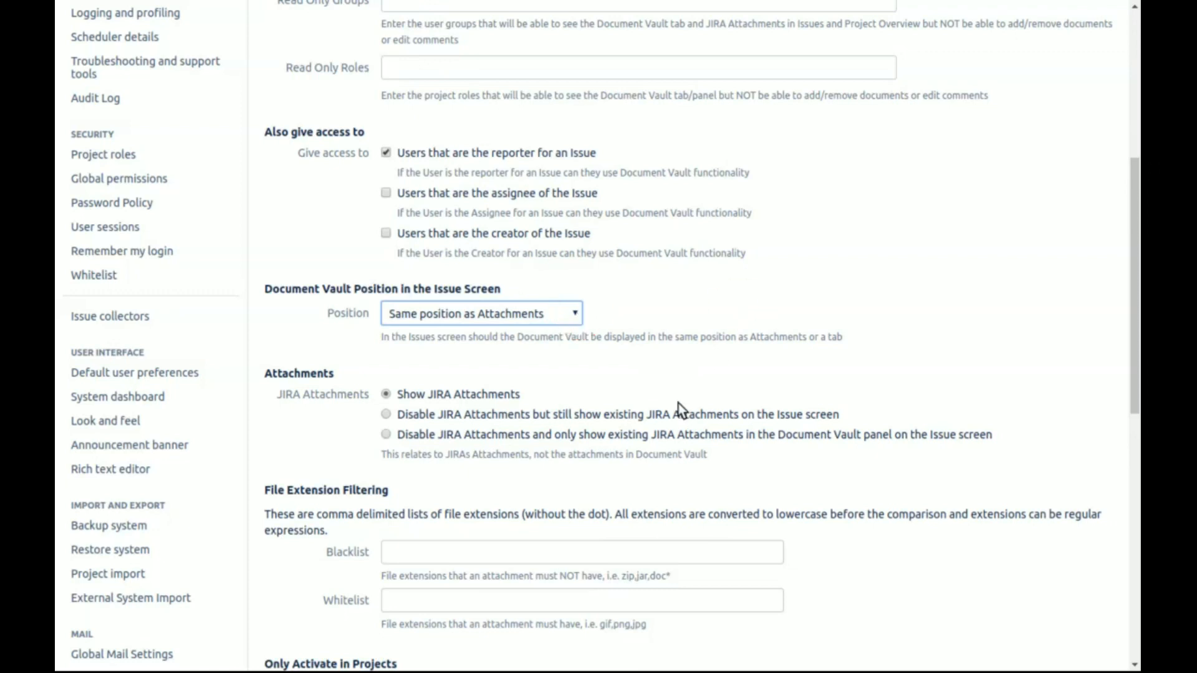
scroll(714, 393, down, 3)
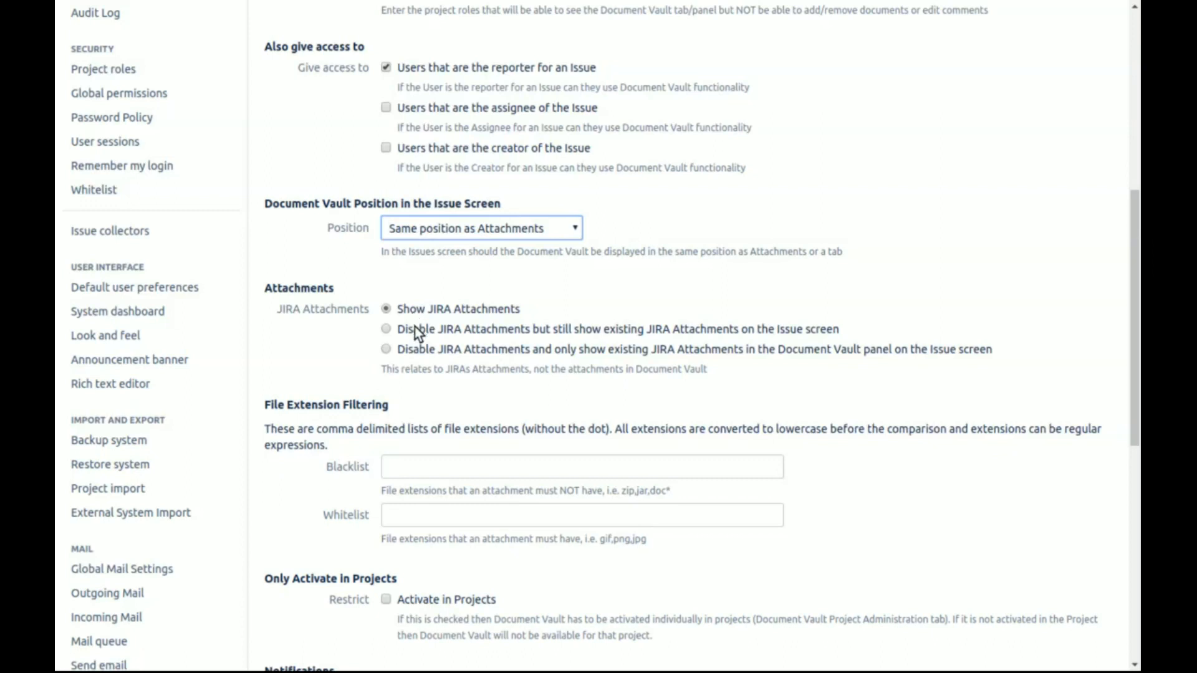
Choose Disable JIRA Attachments, showing existing ones only in the Document Vault panel
click(387, 329)
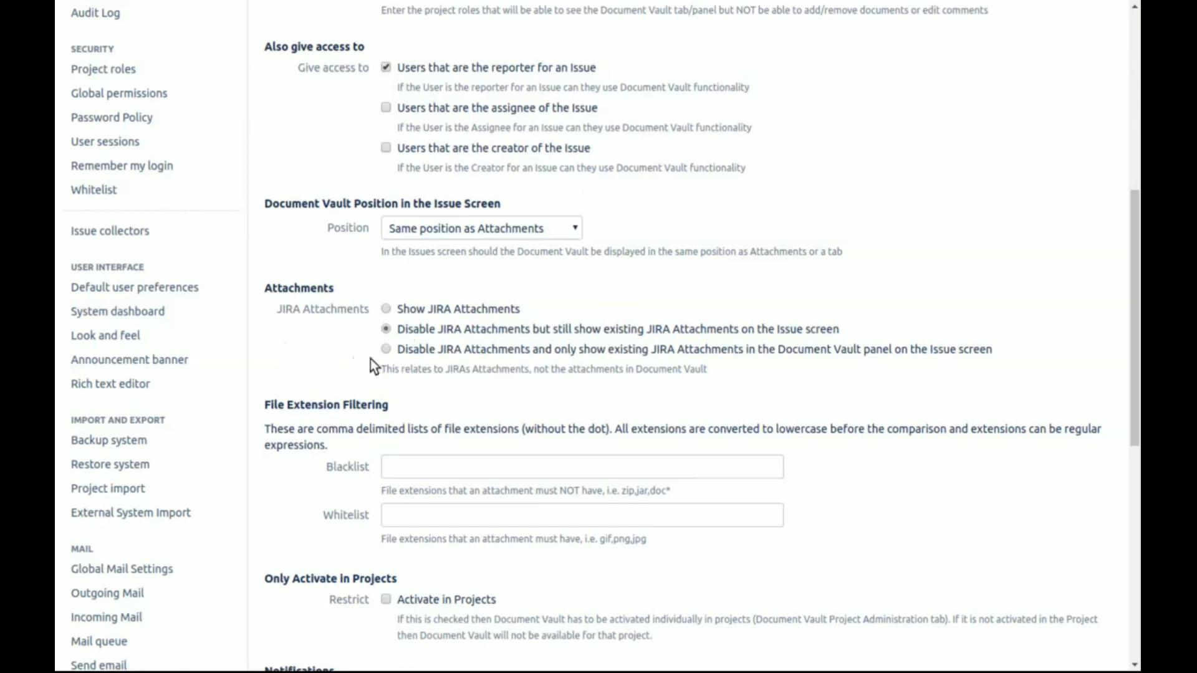
click(385, 349)
scroll(670, 478, down, 3)
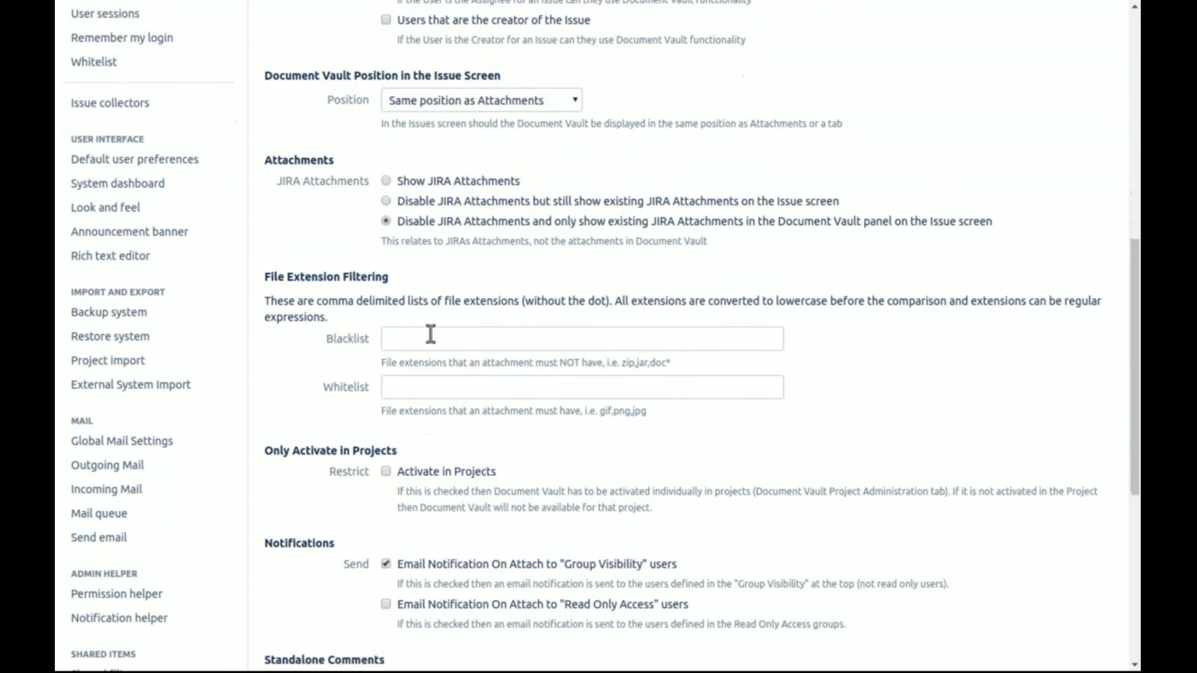
Put png in the file extension Blacklist, leaving the Whitelist empty
click(444, 395)
text(png)
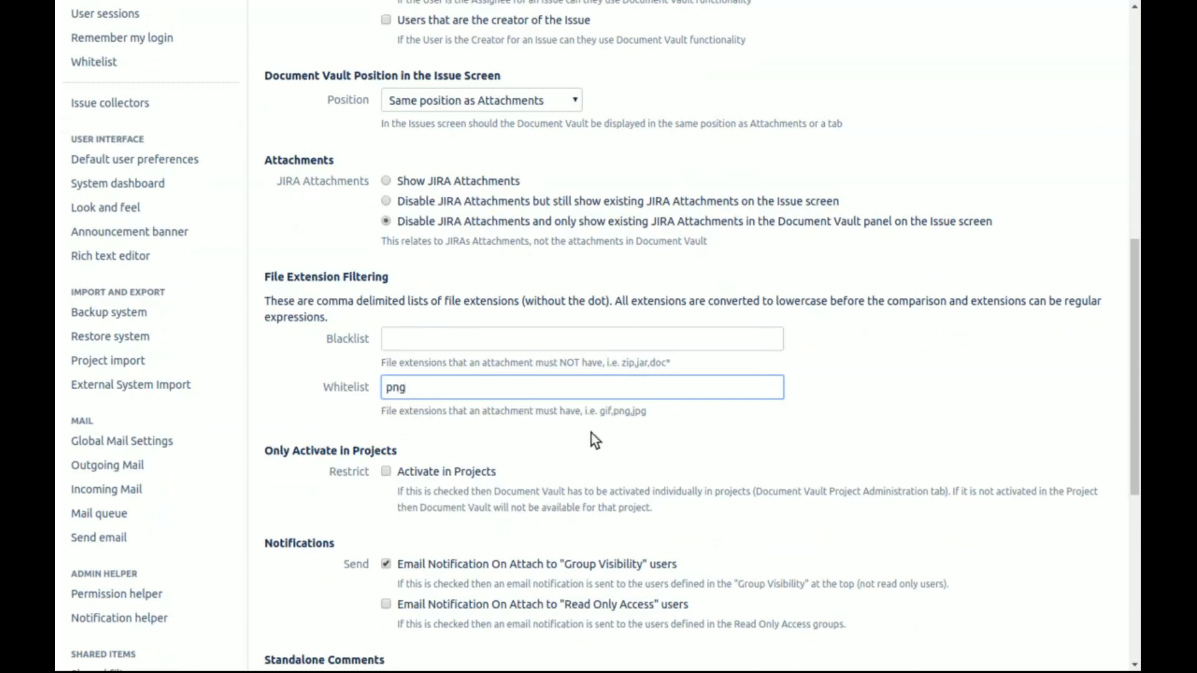
key(BackSpace)
key(BackSpace)
key(BackSpace)
click(551, 339)
text(png)
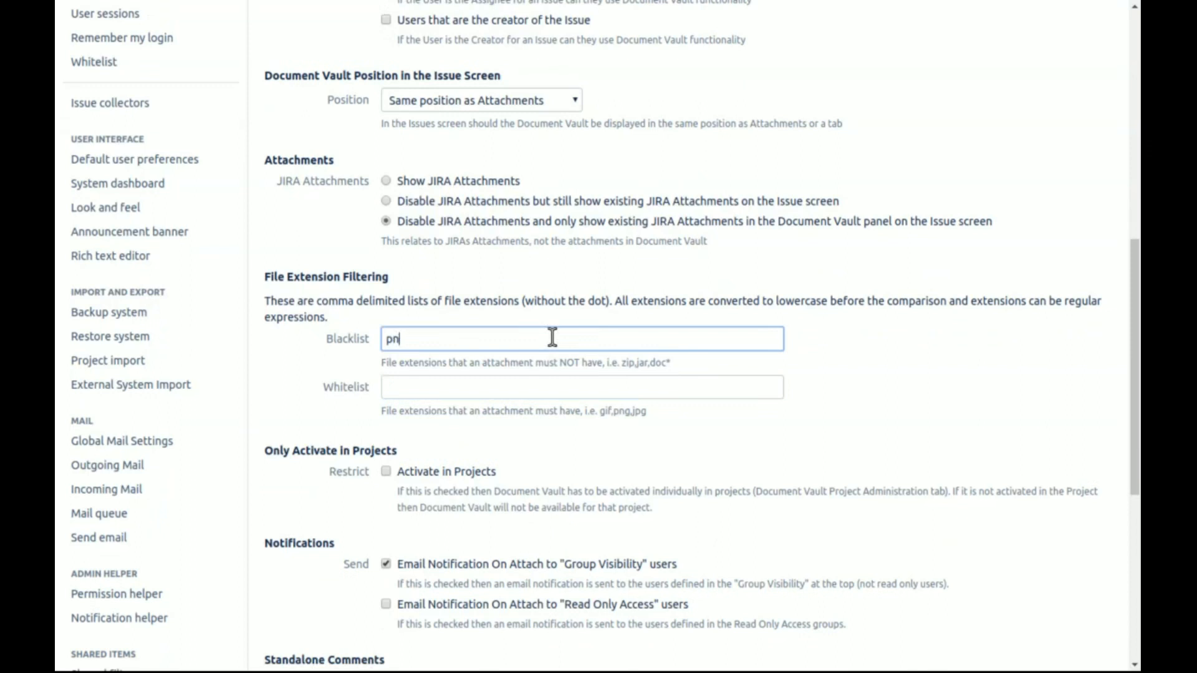
click(1107, 460)
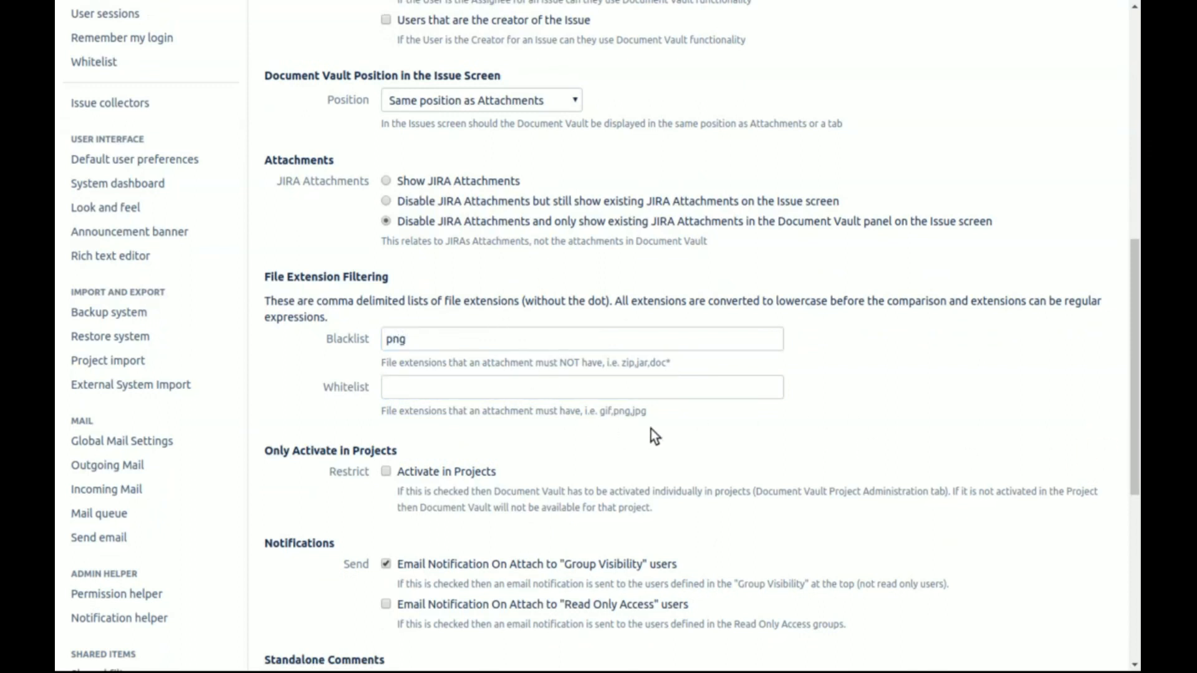
scroll(652, 430, down, 3)
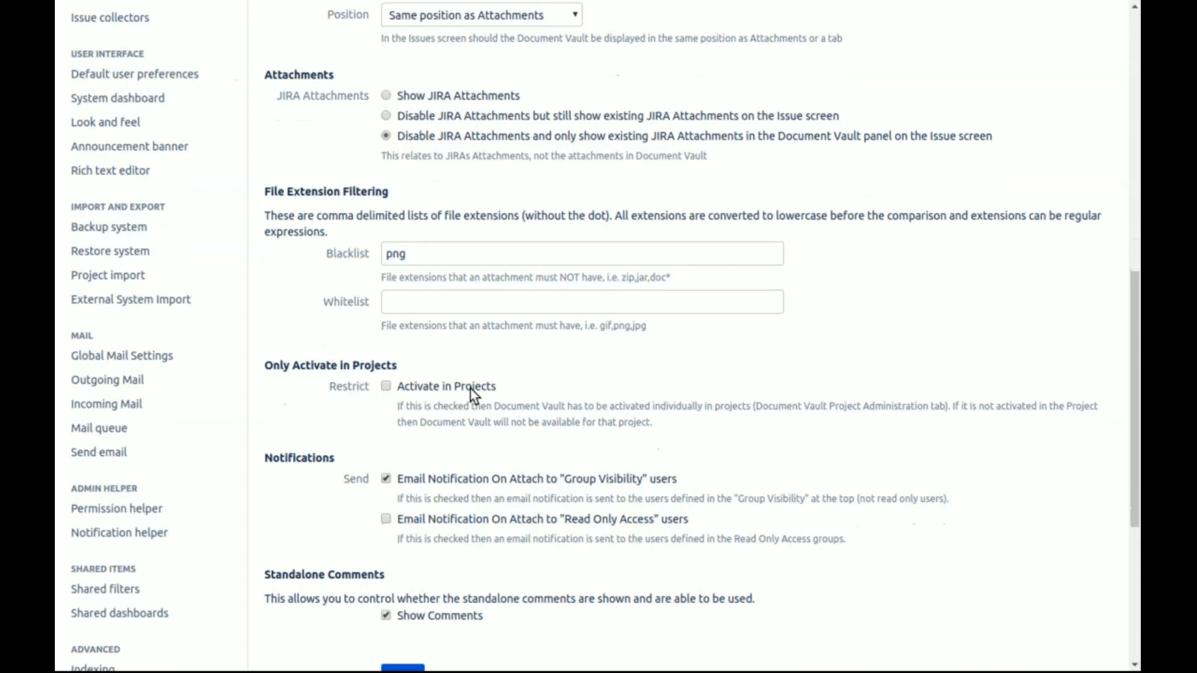
Toggle the Read Only Access e-mail notification checkbox on and back off
scroll(490, 393, down, 2)
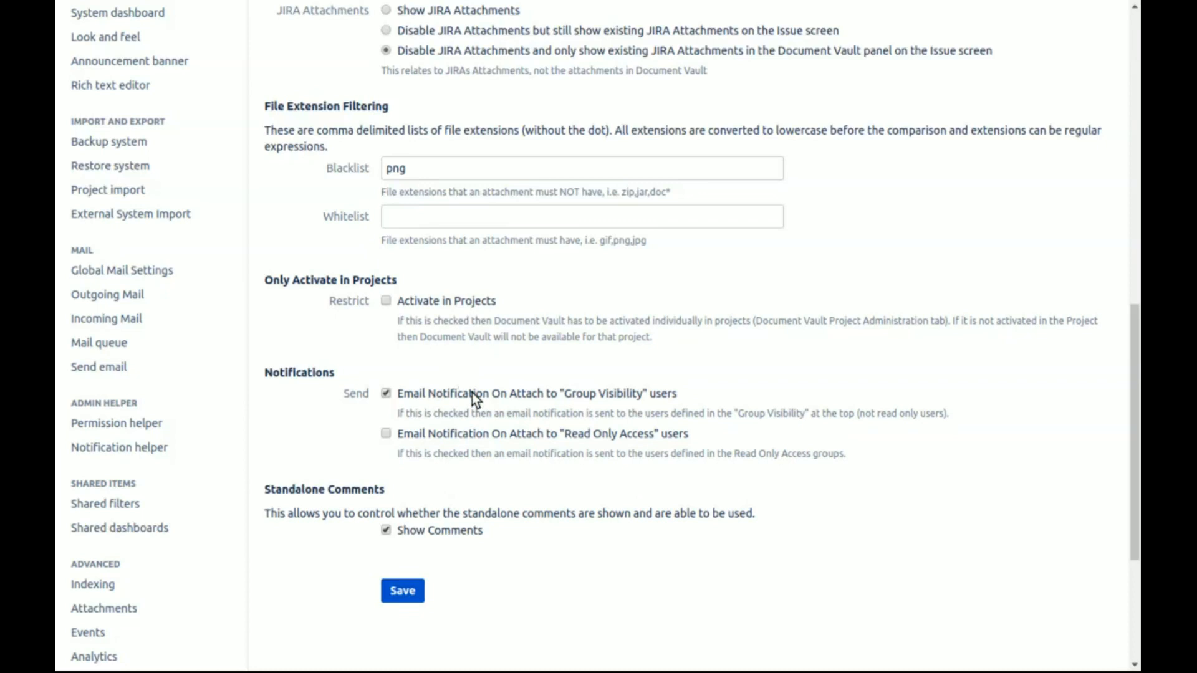
click(465, 437)
click(465, 434)
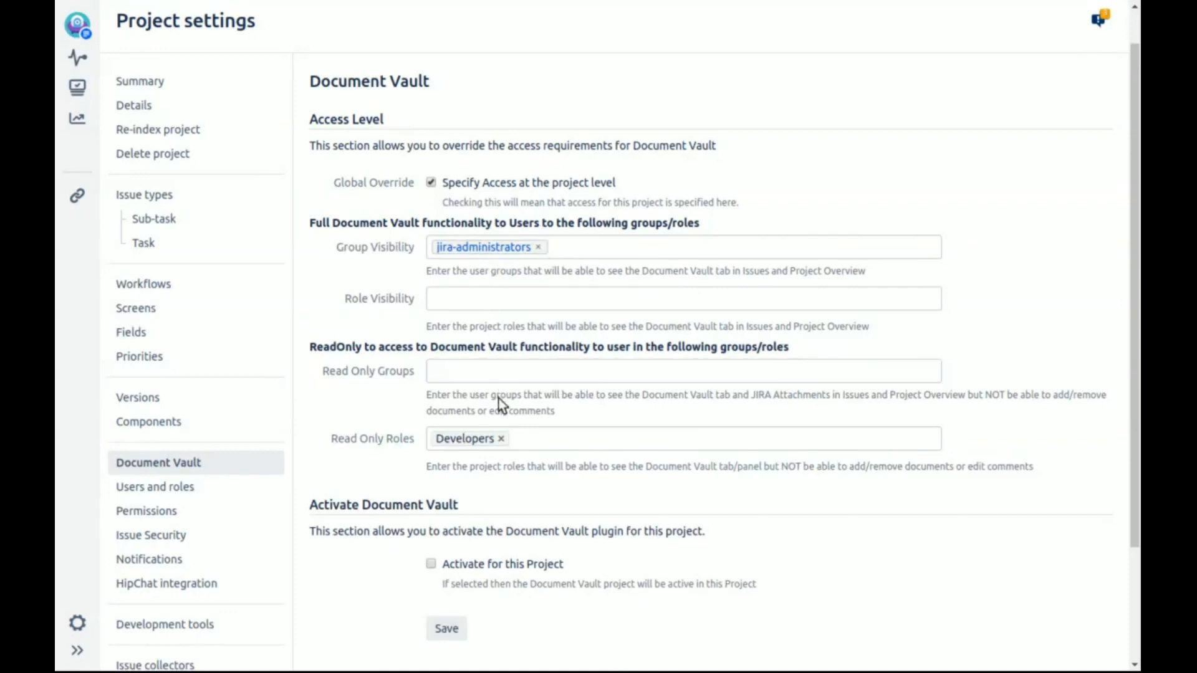
scroll(688, 375, down, 3)
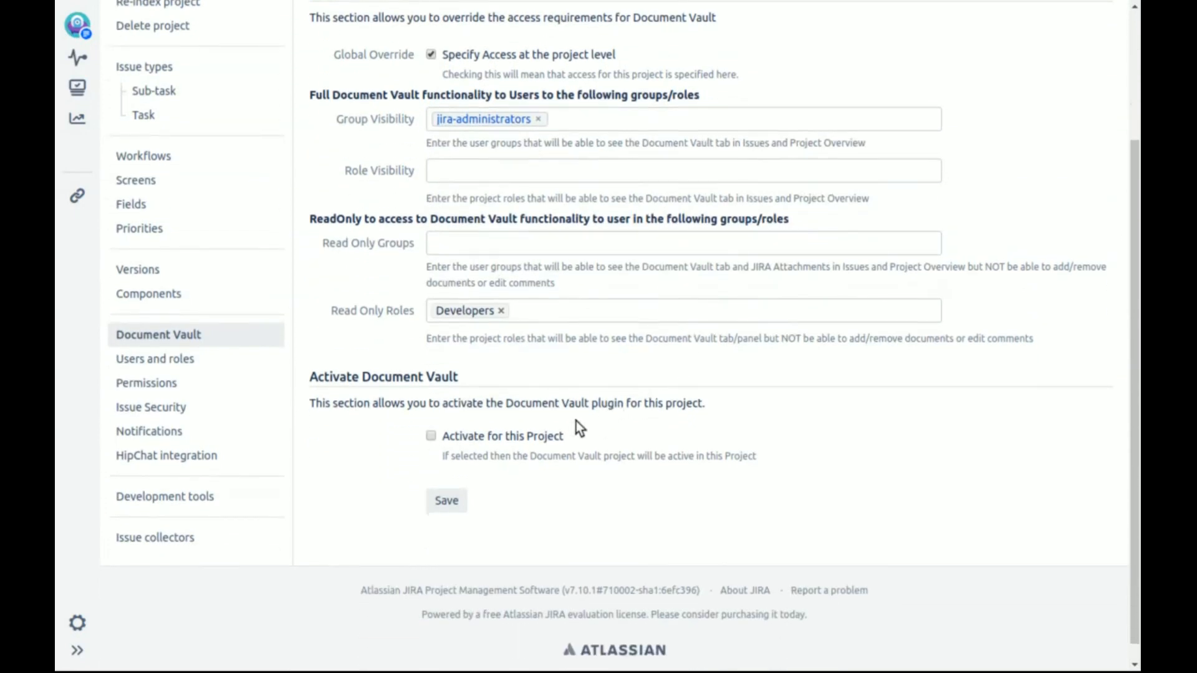
Check 'Activate for this Project' and limit the vault to the Bug issue type
click(474, 439)
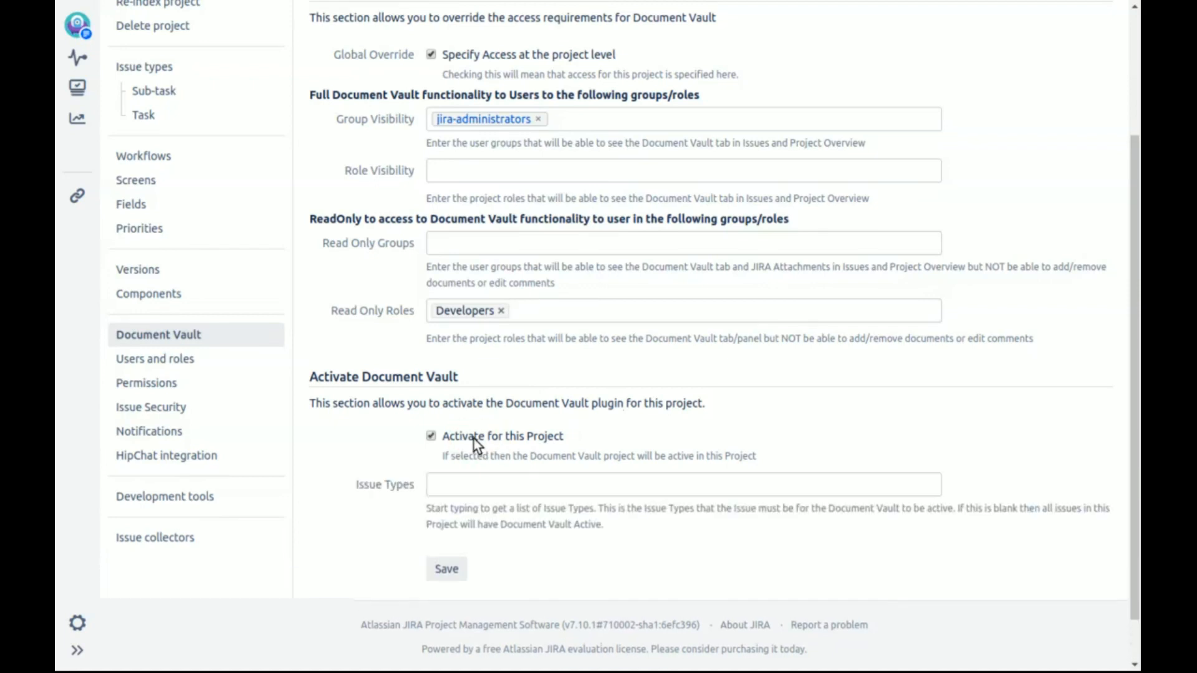
click(489, 480)
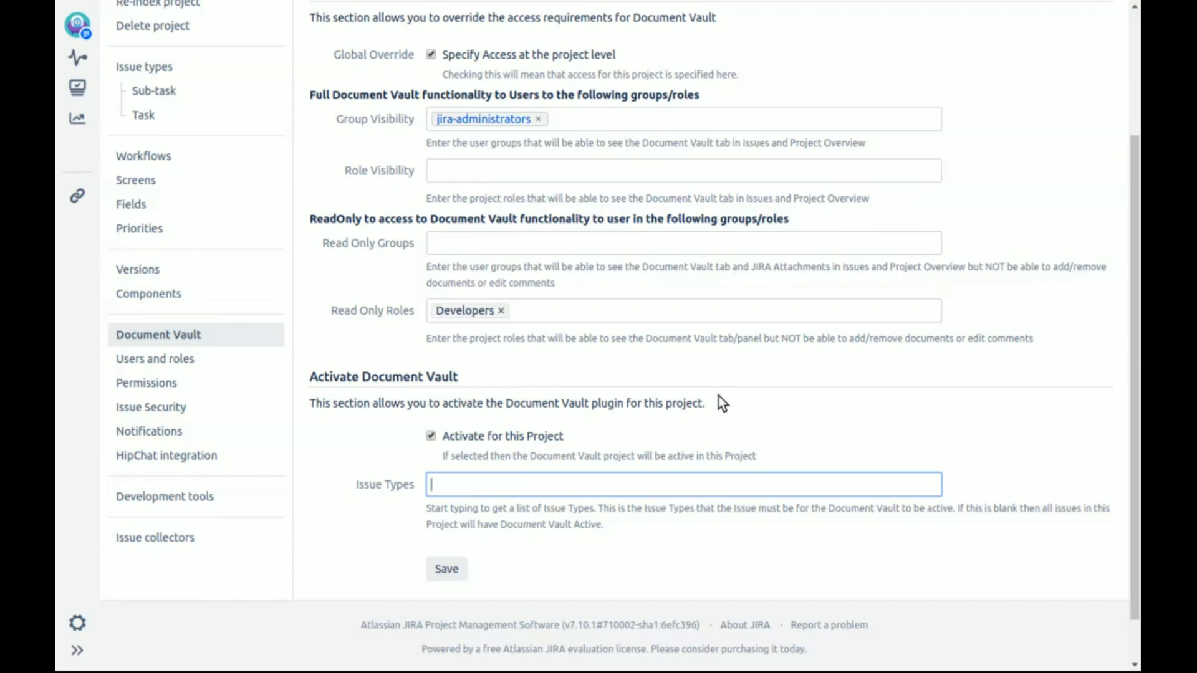
text(bug)
key(Return)
click(1056, 171)
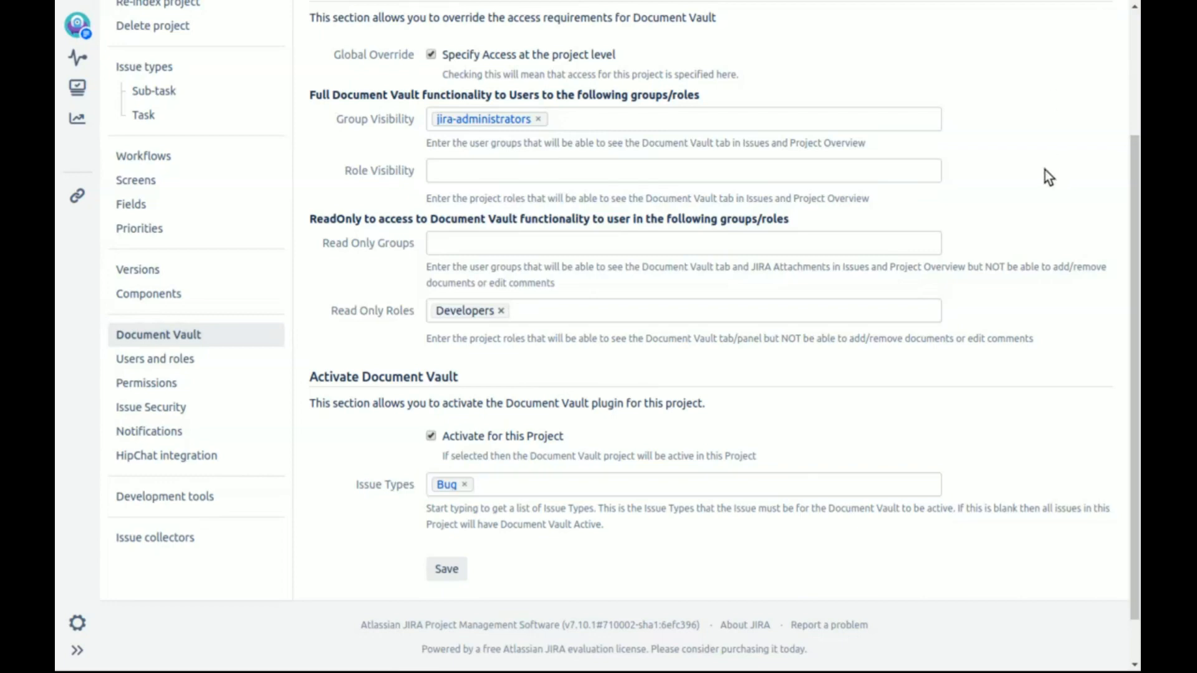